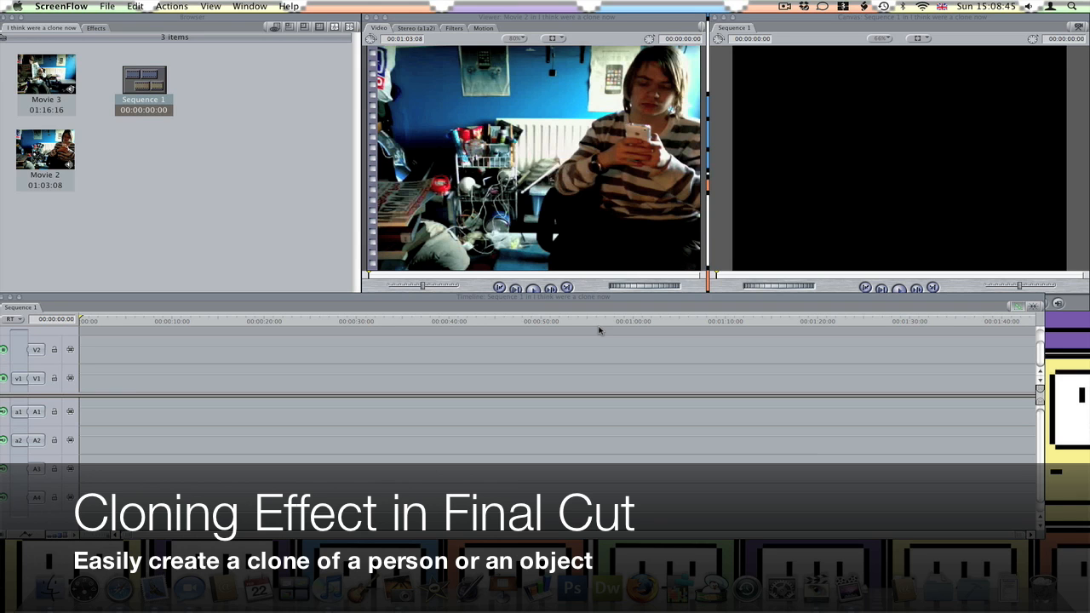
Preview the Movie 3 and Movie 2 source clips in the Viewer.
left_click(602, 329)
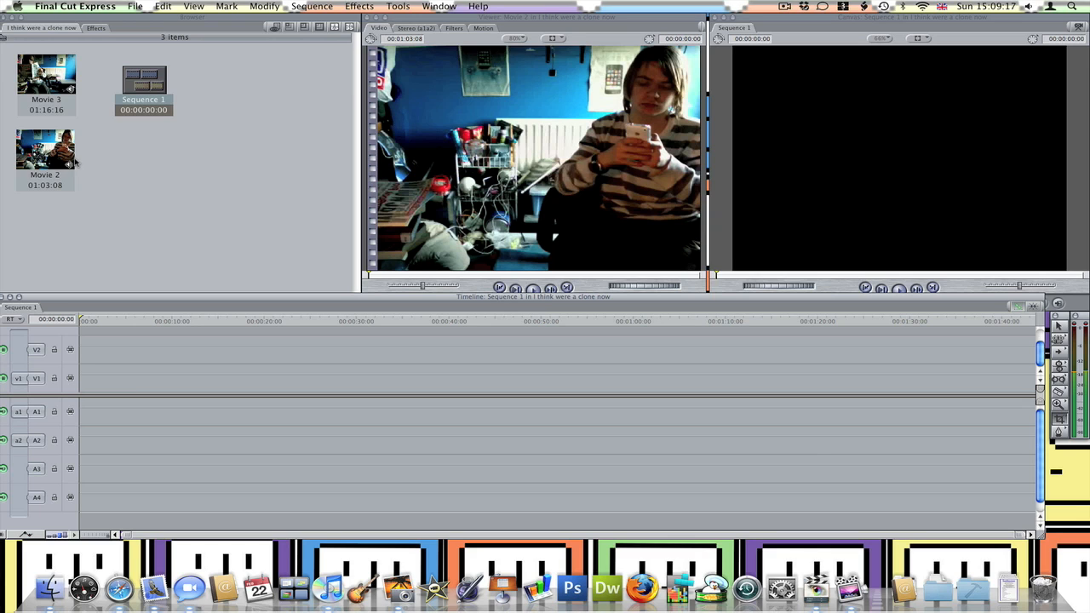
left_click(65, 102)
left_click(63, 146)
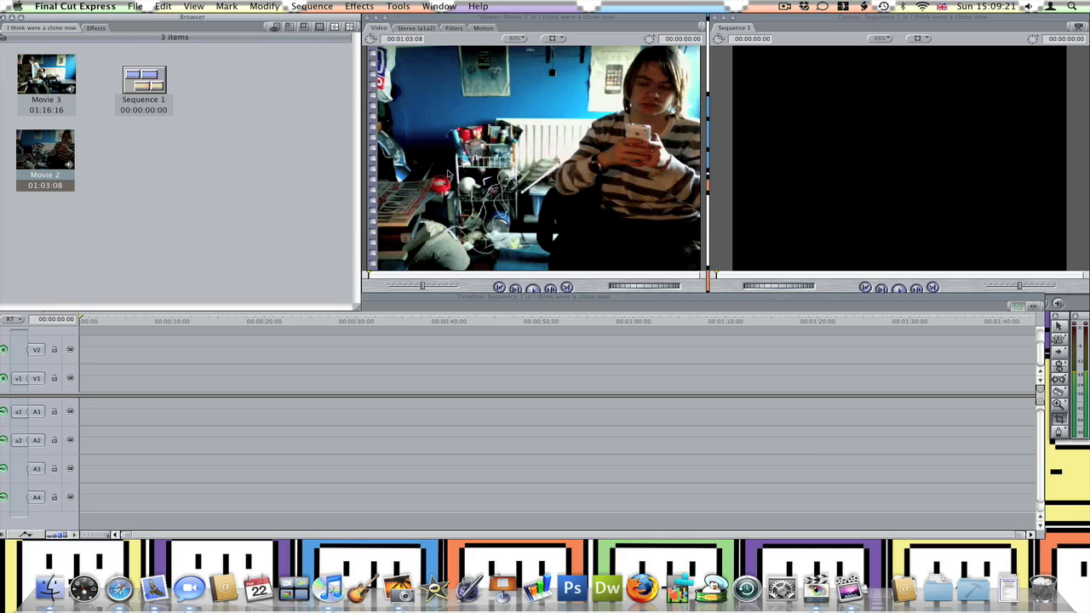
double_click(52, 101)
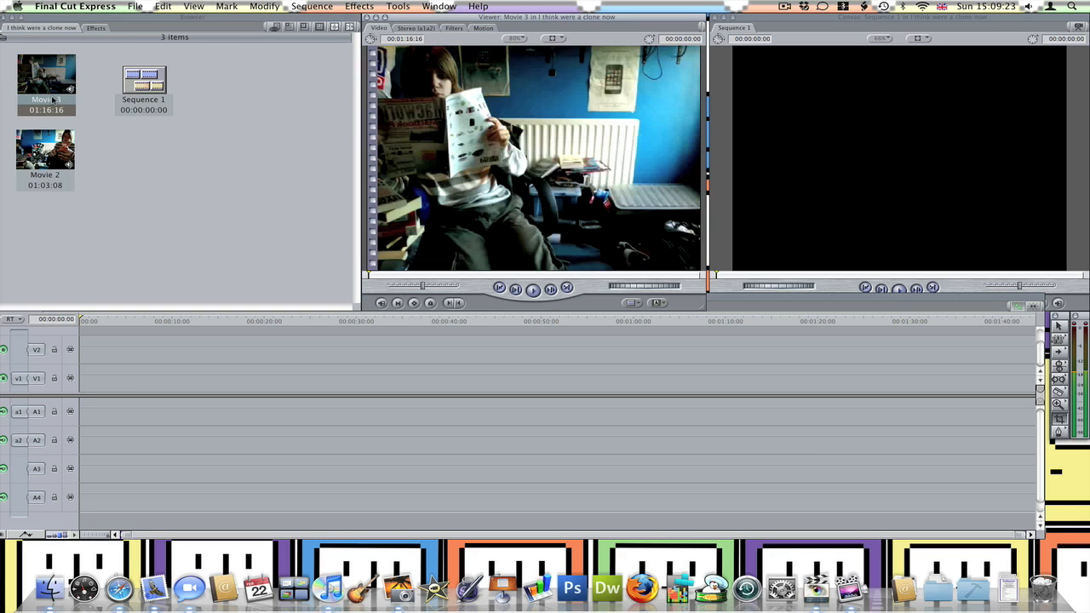
left_click(309, 117)
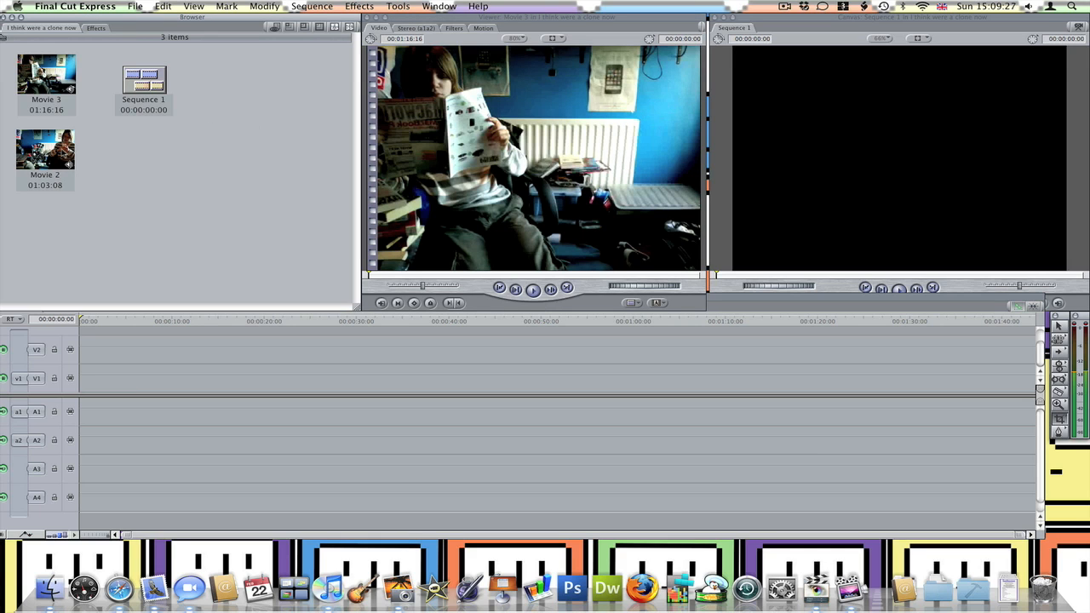
double_click(30, 155)
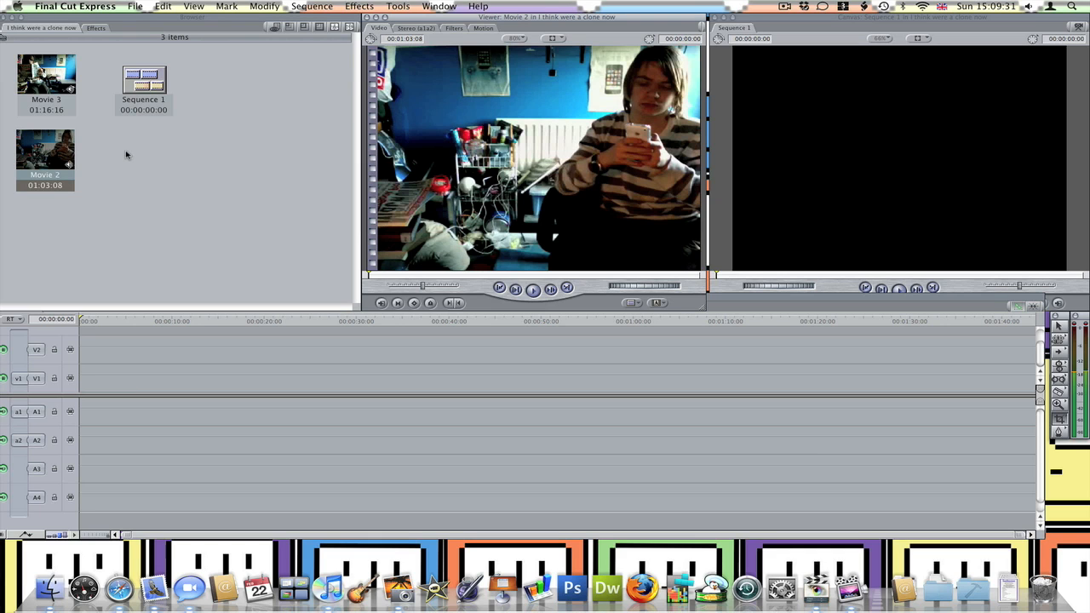
left_click(139, 6)
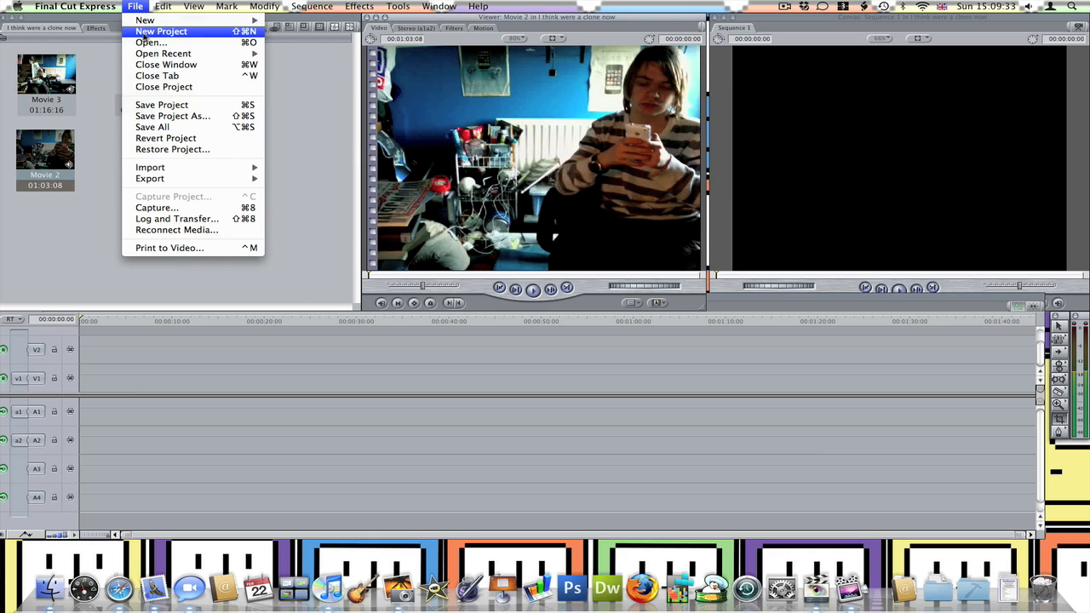
left_click(144, 34)
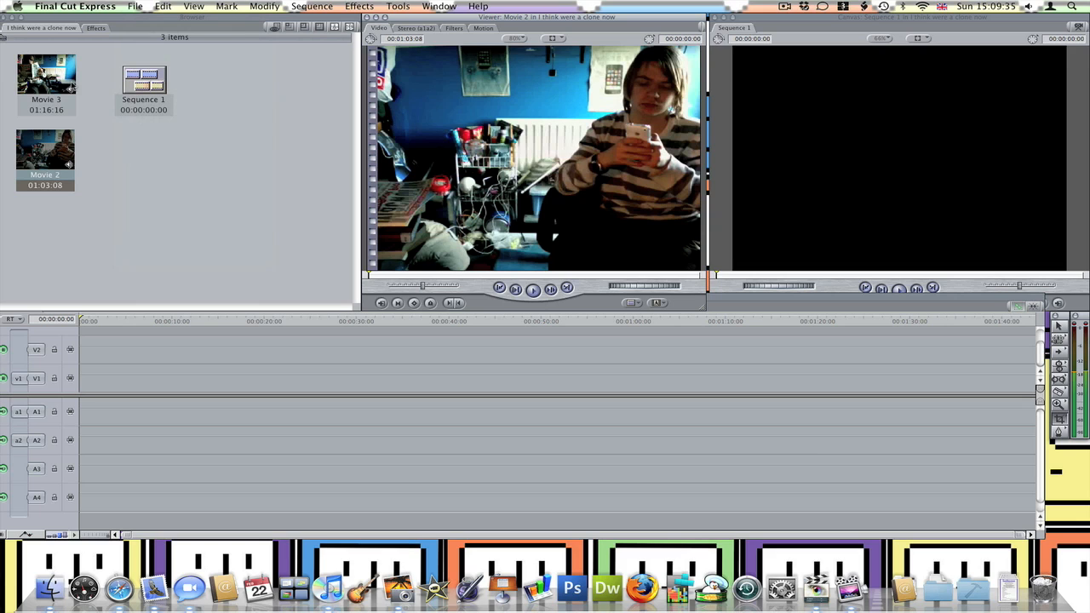
left_click(102, 94)
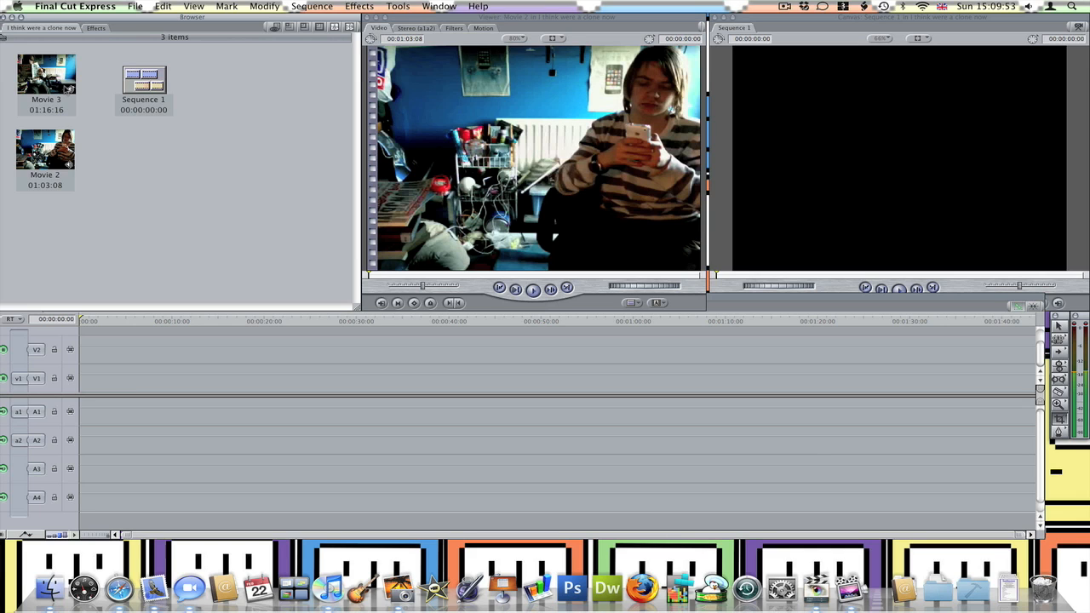
Place Movie 3 on track V1 and Movie 2 above it on V2, both starting at the beginning of the sequence.
left_click_drag(69, 88, 83, 387)
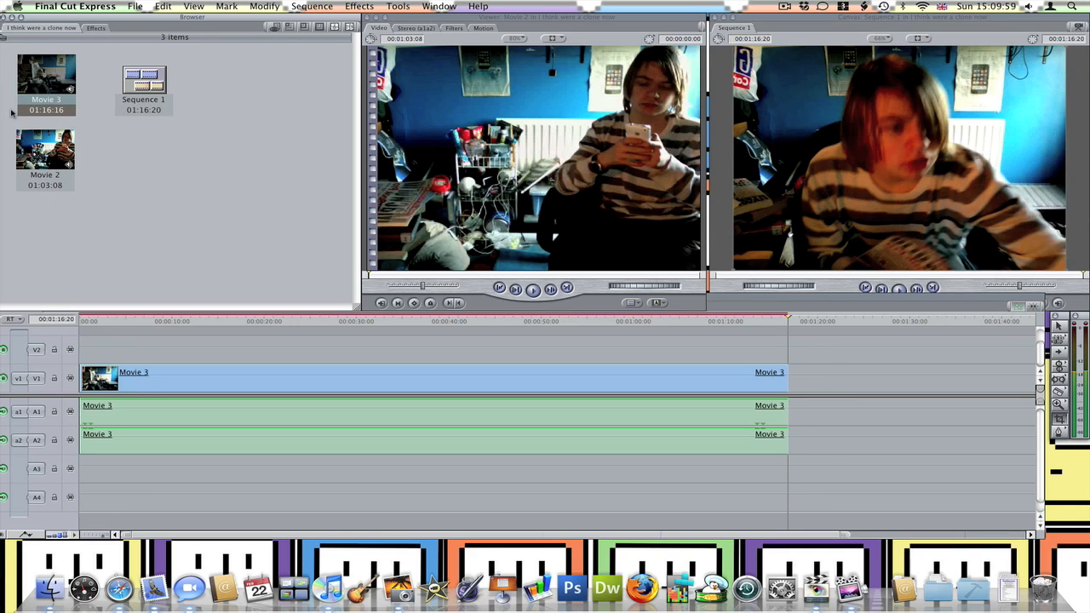
left_click_drag(45, 153, 71, 354)
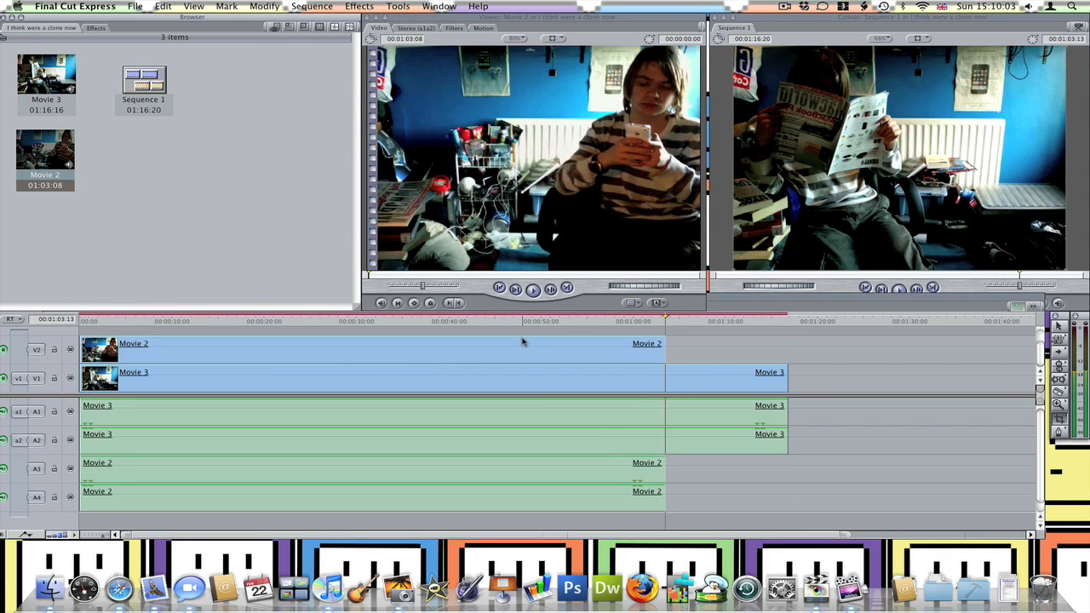
Split both clips with the Razor Blade at 00:00:53:19 and delete everything after the cut.
left_click(579, 320)
left_click_drag(579, 321, 576, 321)
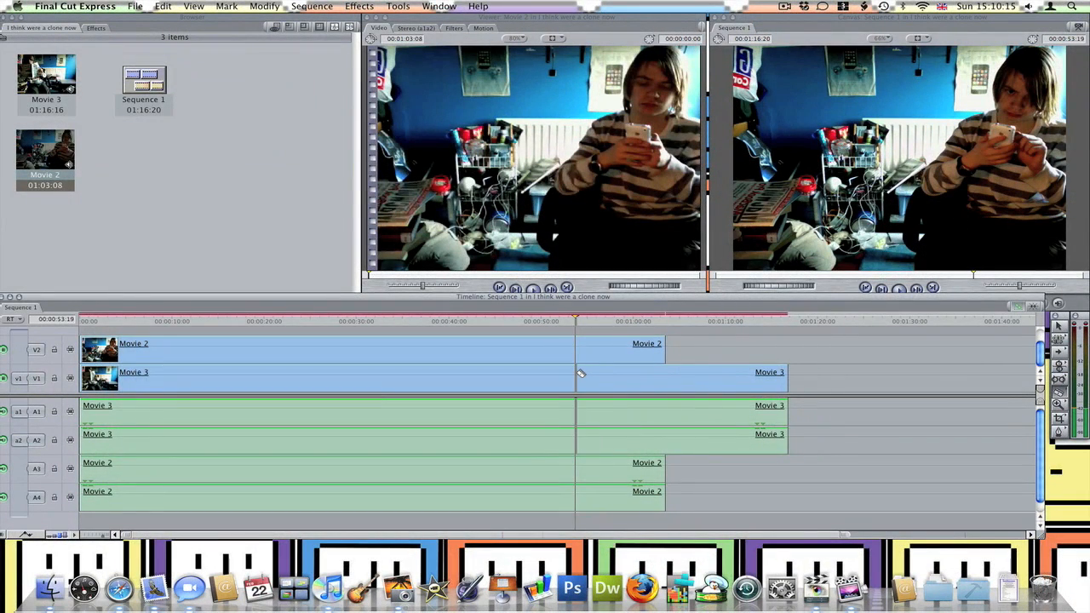
left_click(577, 373)
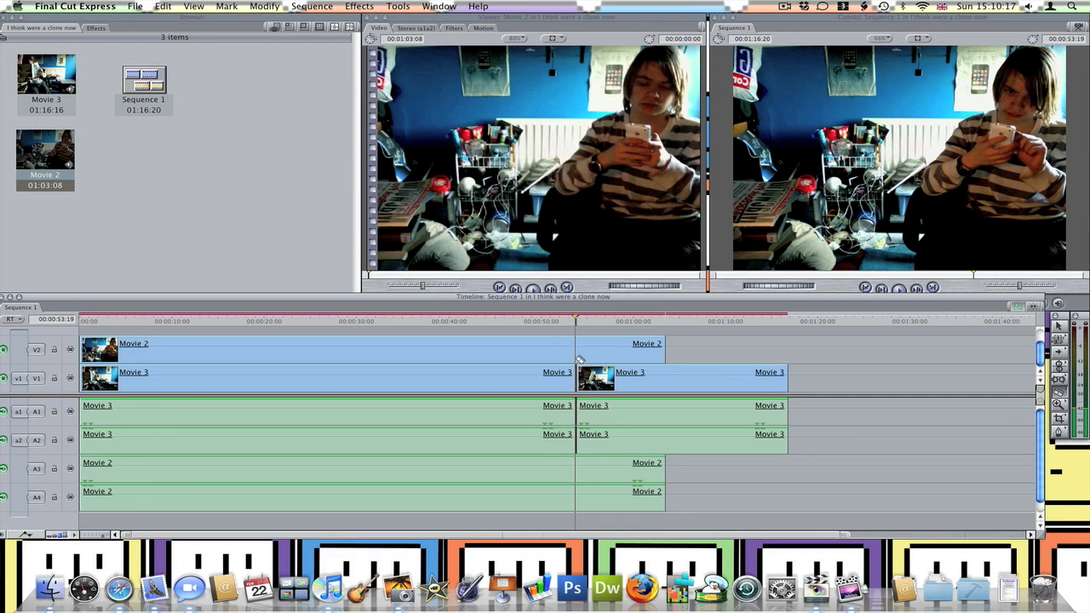
left_click(577, 351)
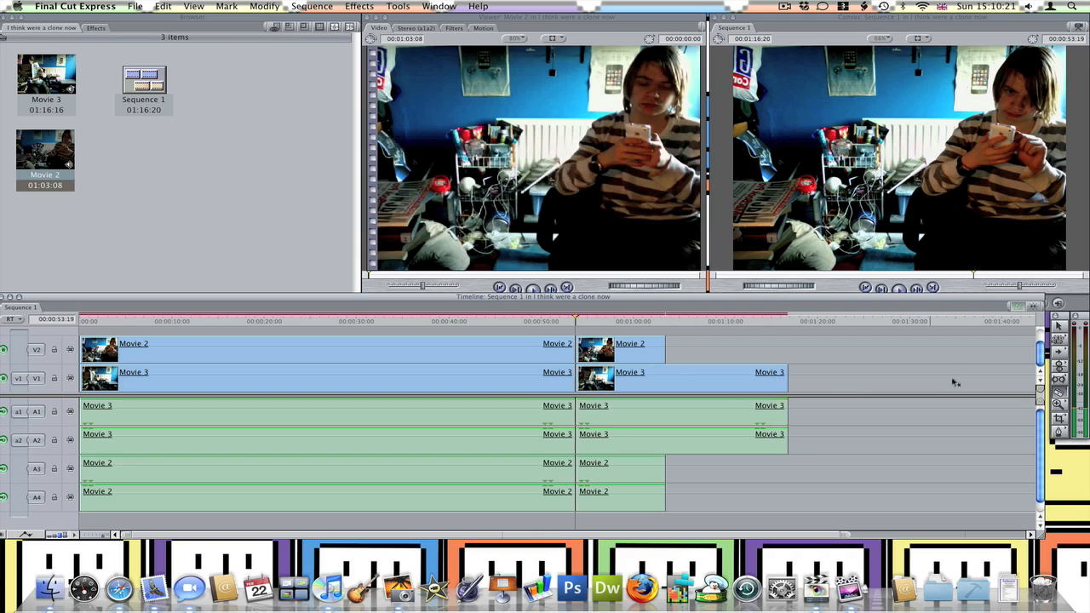
left_click(1061, 330)
left_click_drag(838, 519, 617, 385)
key("Delete")
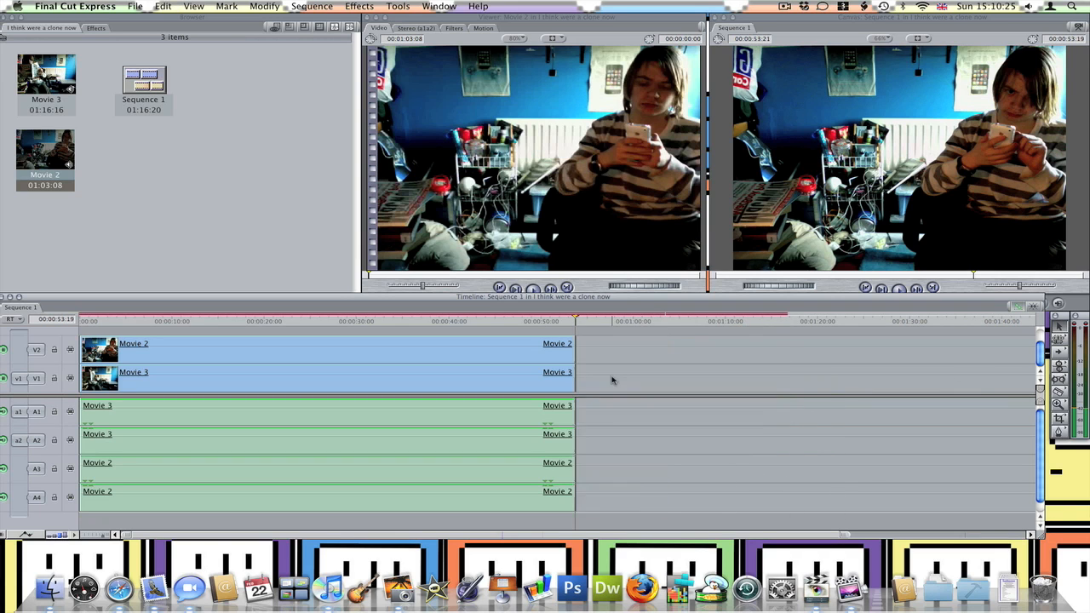
Return the playhead to the sequence start and crop the left side of the Movie 2 clip on V2 to about the middle of the frame.
left_click_drag(568, 326, 71, 320)
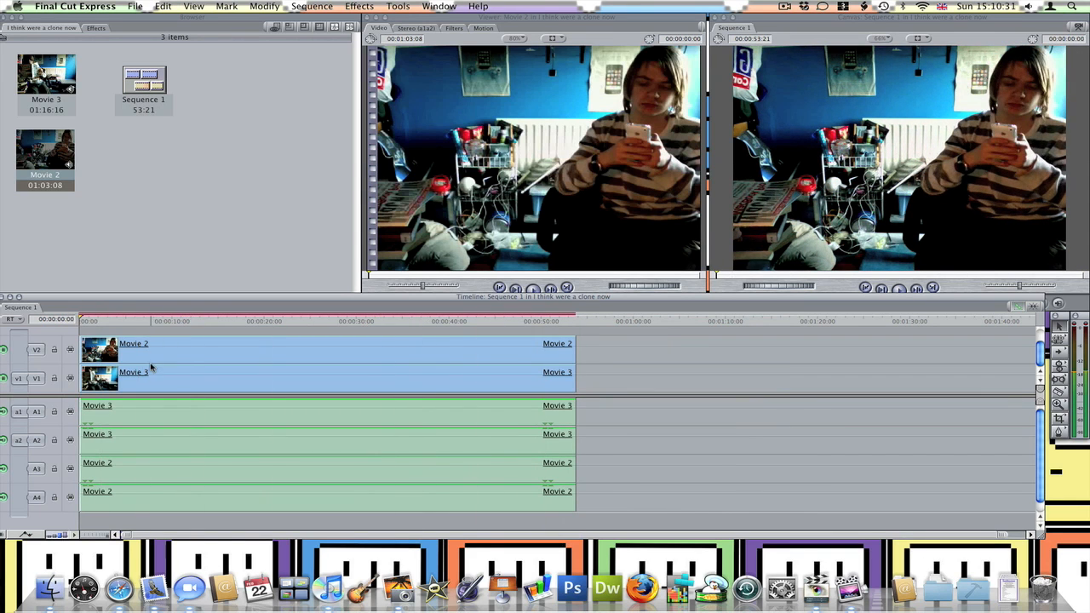
left_click(139, 354)
left_click(151, 375)
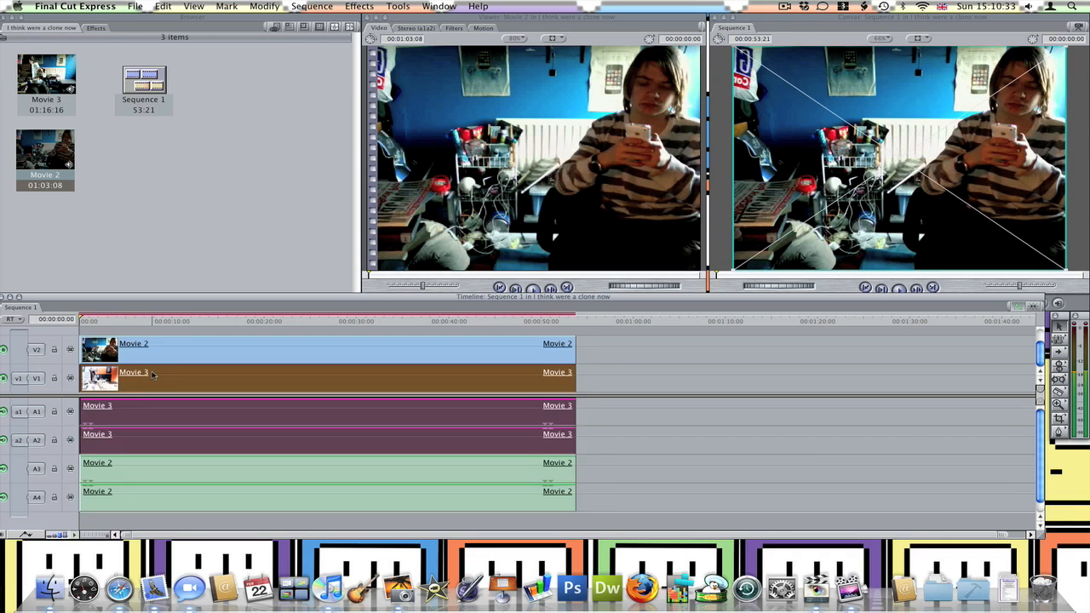
left_click(248, 362)
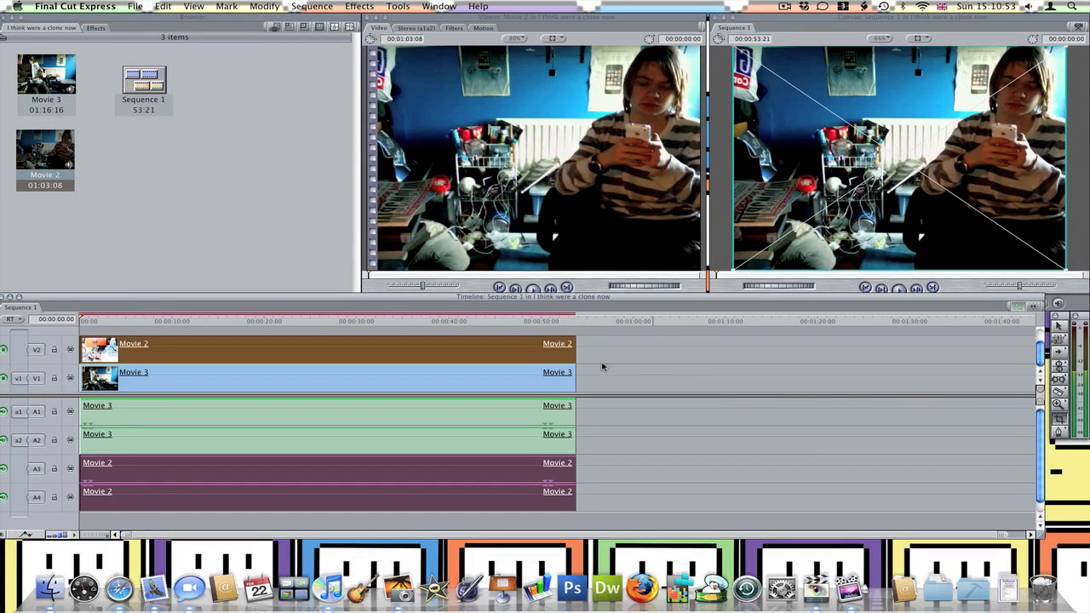
double_click(510, 349)
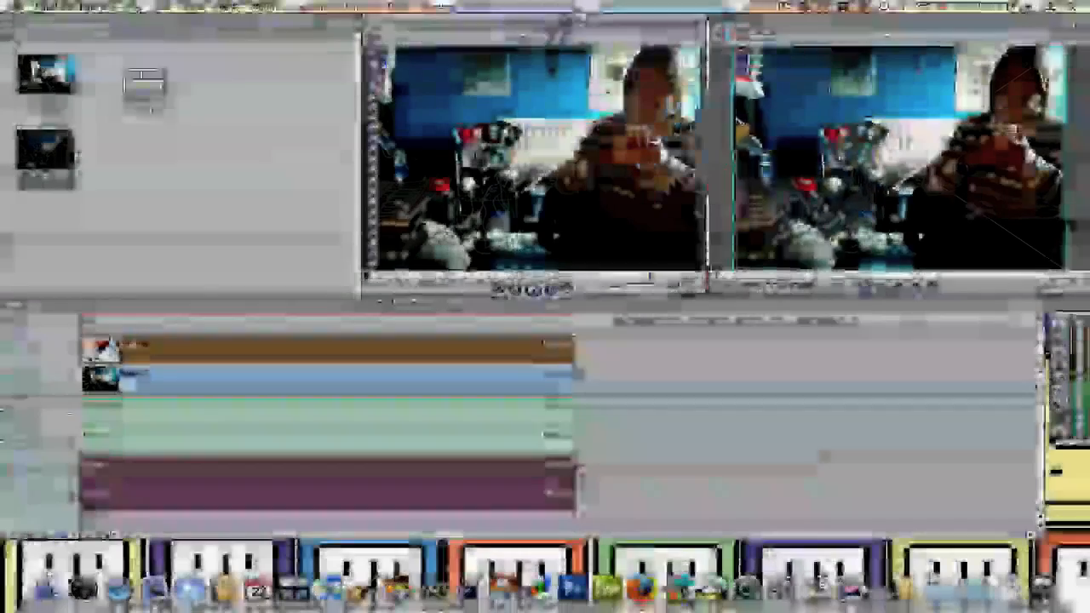
left_click_drag(733, 147, 917, 172)
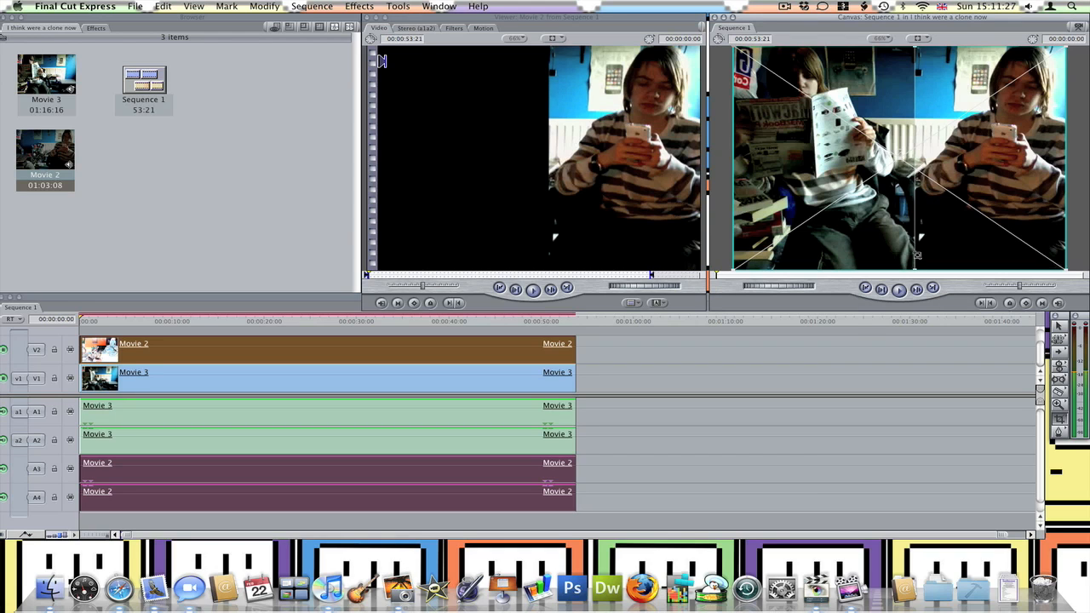
left_click(844, 333)
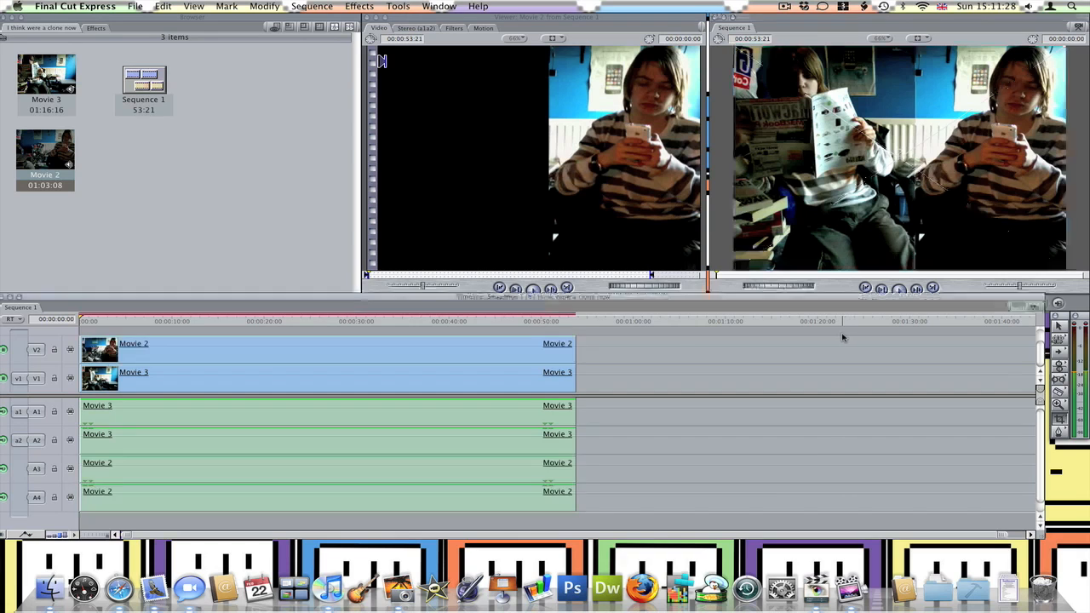
Move the playhead to 00:00:47:09 and apply the Brightness and Contrast (Bezier) image control filter to the Movie 3 clip on V1.
left_click(518, 321)
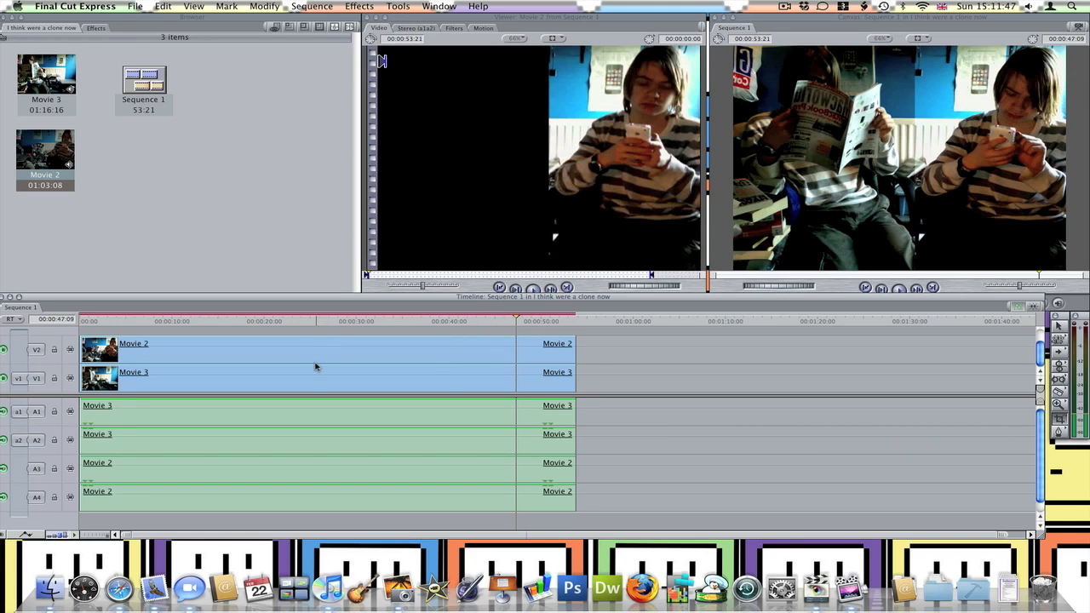
left_click(232, 372)
double_click(231, 372)
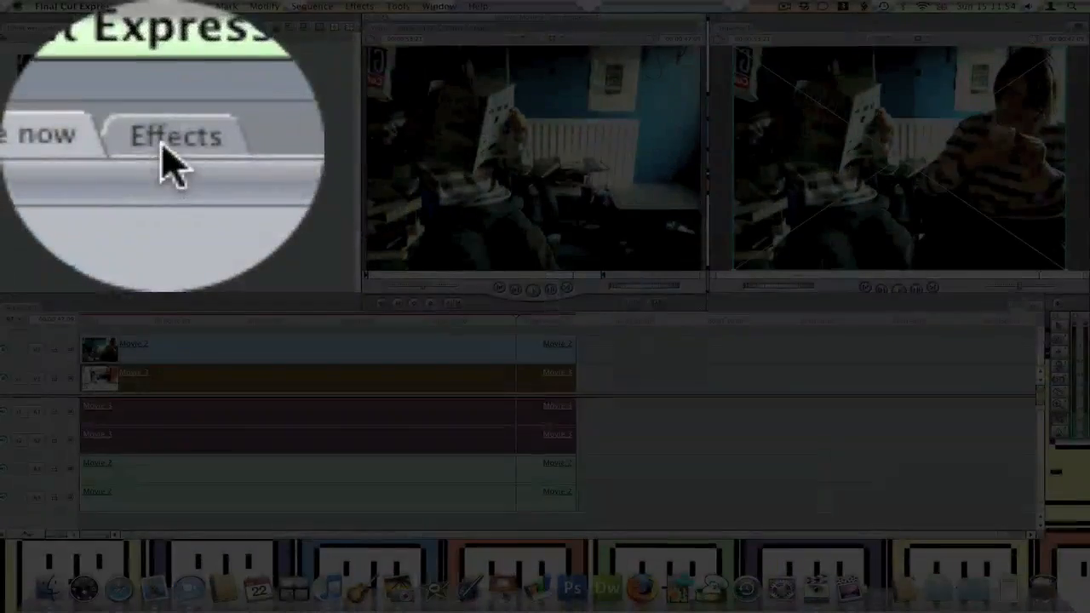
left_click(95, 27)
left_click(9, 72)
left_click(6, 72)
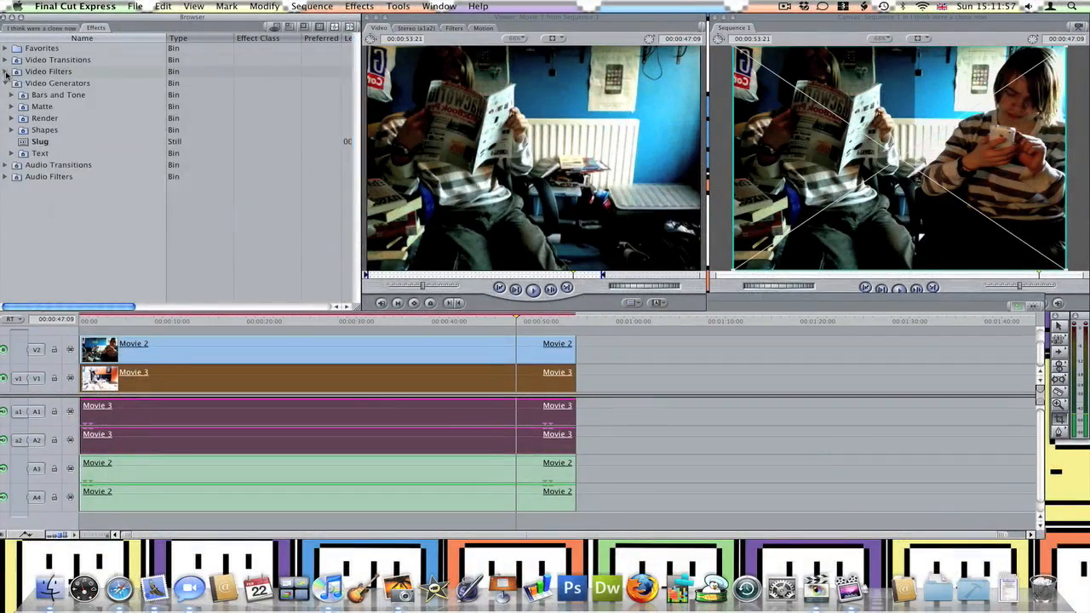
left_click(6, 73)
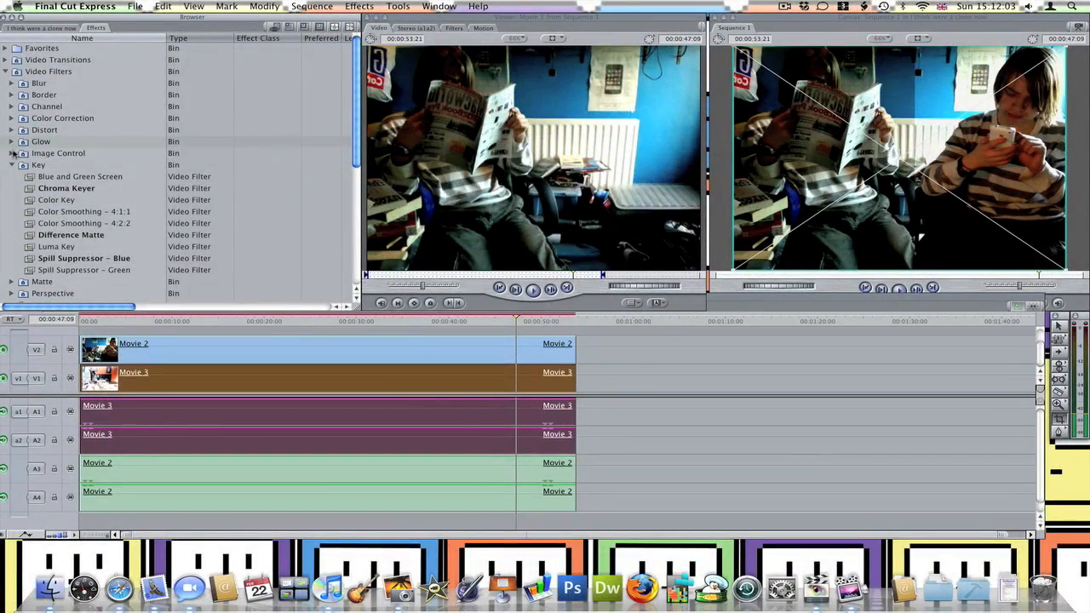
left_click(12, 153)
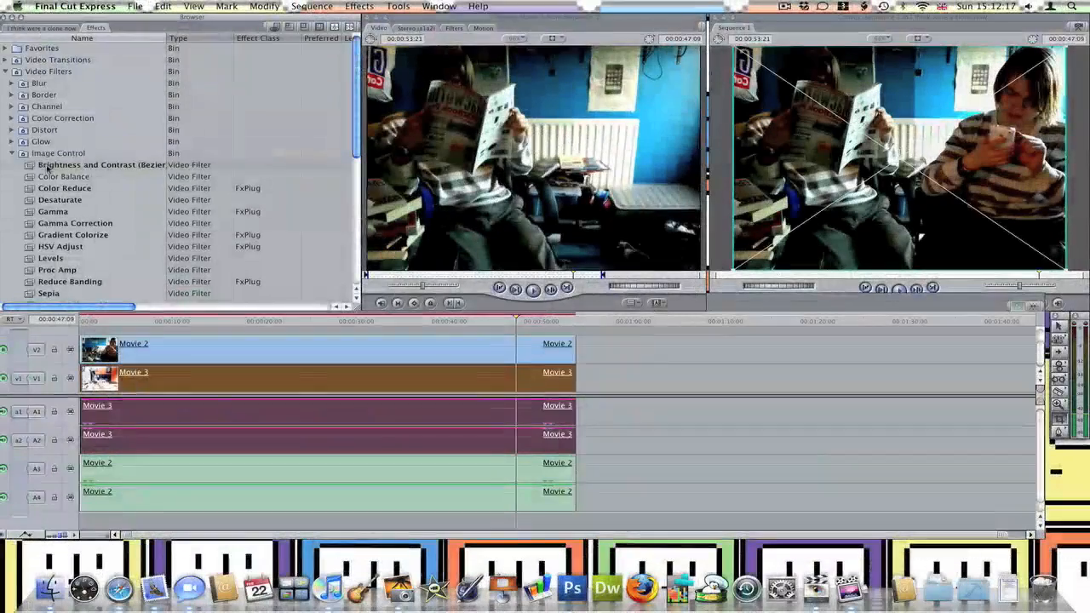
left_click_drag(94, 165, 348, 383)
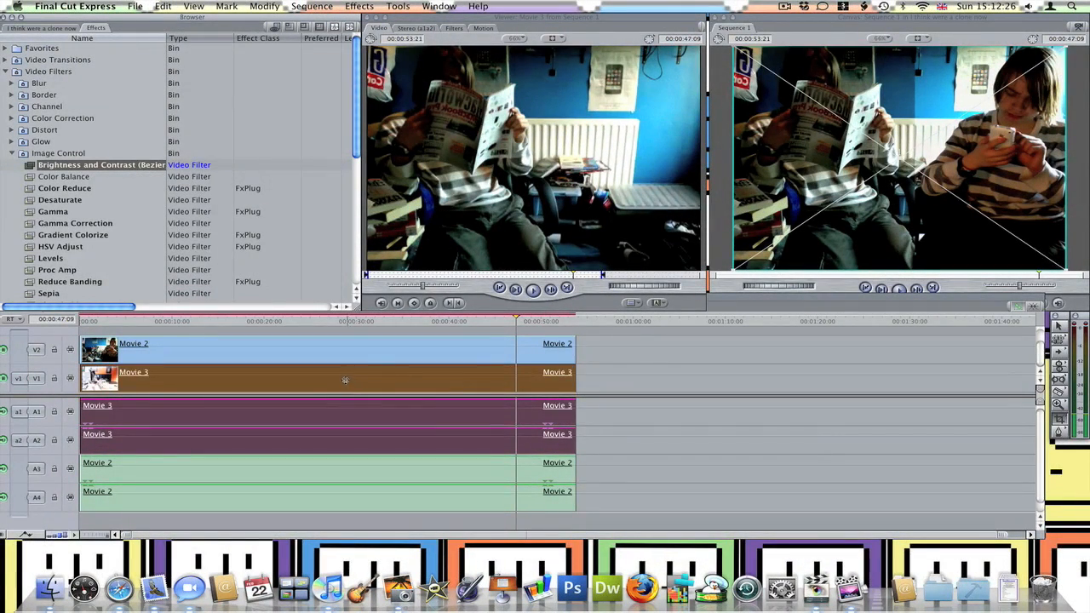
Set the filter on the Movie 3 clip to Brightness 8 and Contrast -55.
left_click(454, 28)
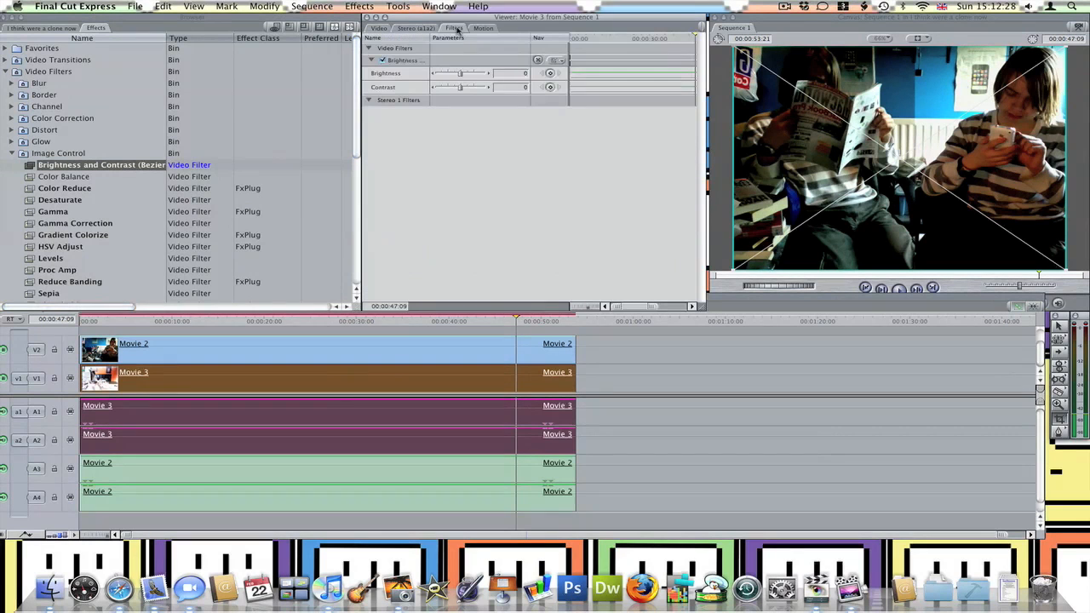
left_click_drag(461, 75, 457, 90)
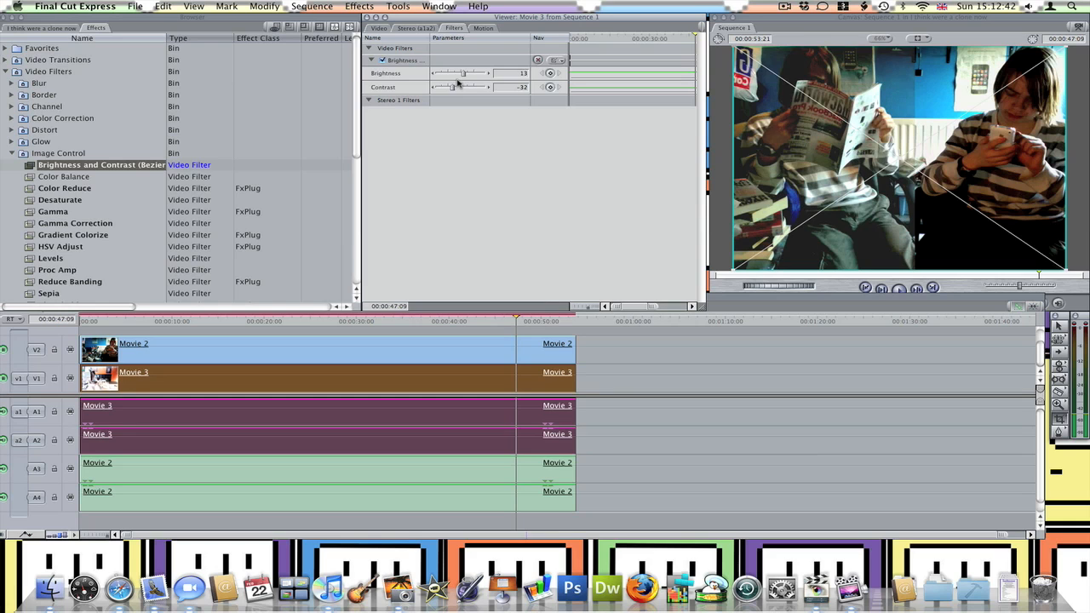
left_click_drag(462, 78, 462, 77)
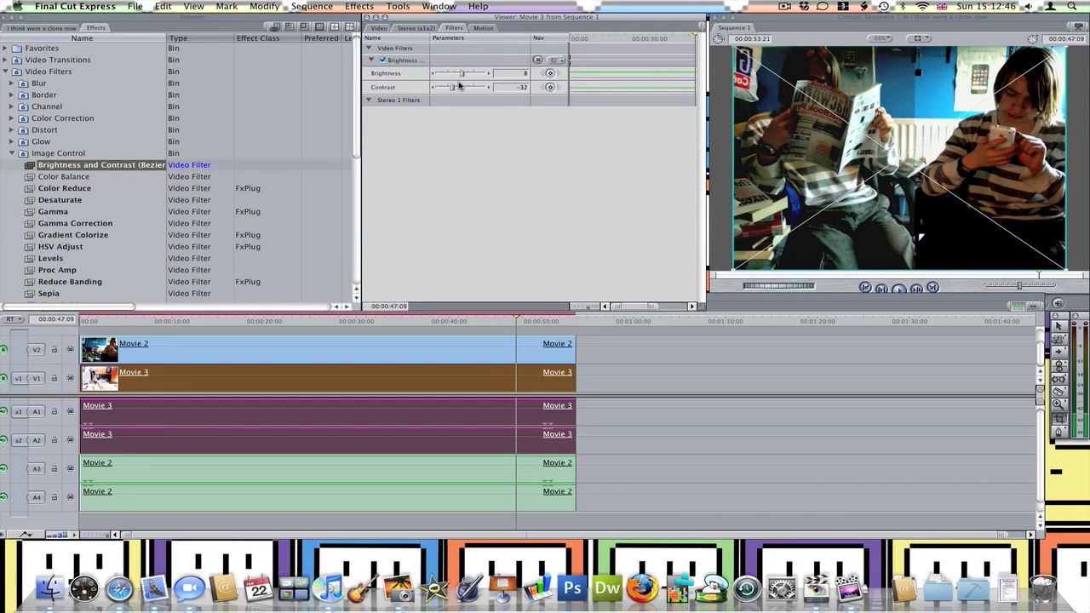
mouse_move(448, 89)
left_mouse_down()
mouse_move(466, 90)
mouse_move(447, 88)
left_mouse_up()
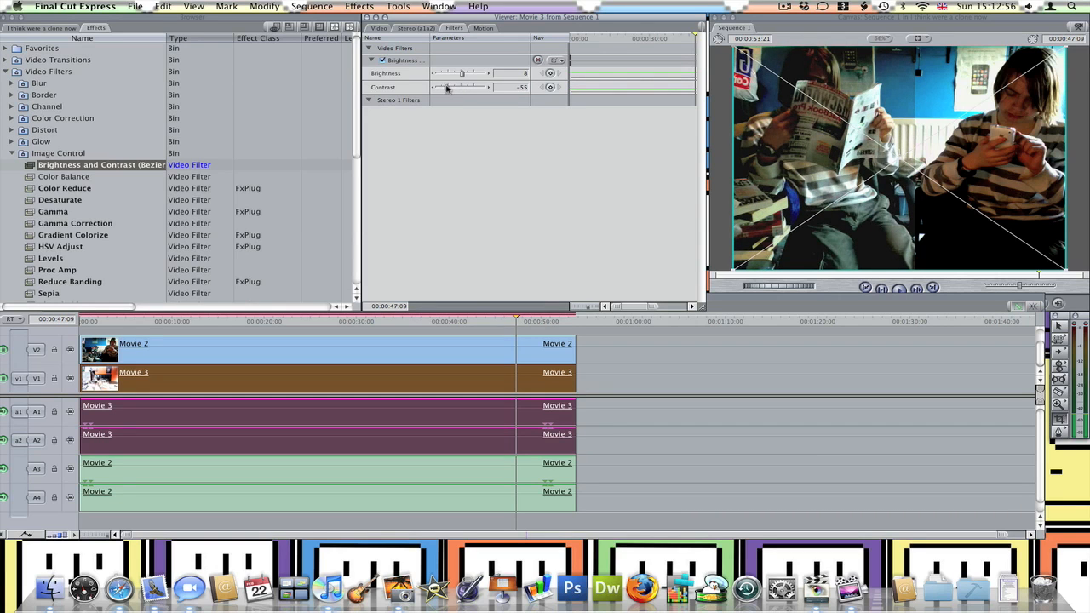
Apply the Brightness and Contrast (Bezier) filter to the Movie 2 clip on V2, with Brightness and Contrast at 0.
left_click_drag(141, 165, 245, 354)
double_click(399, 361)
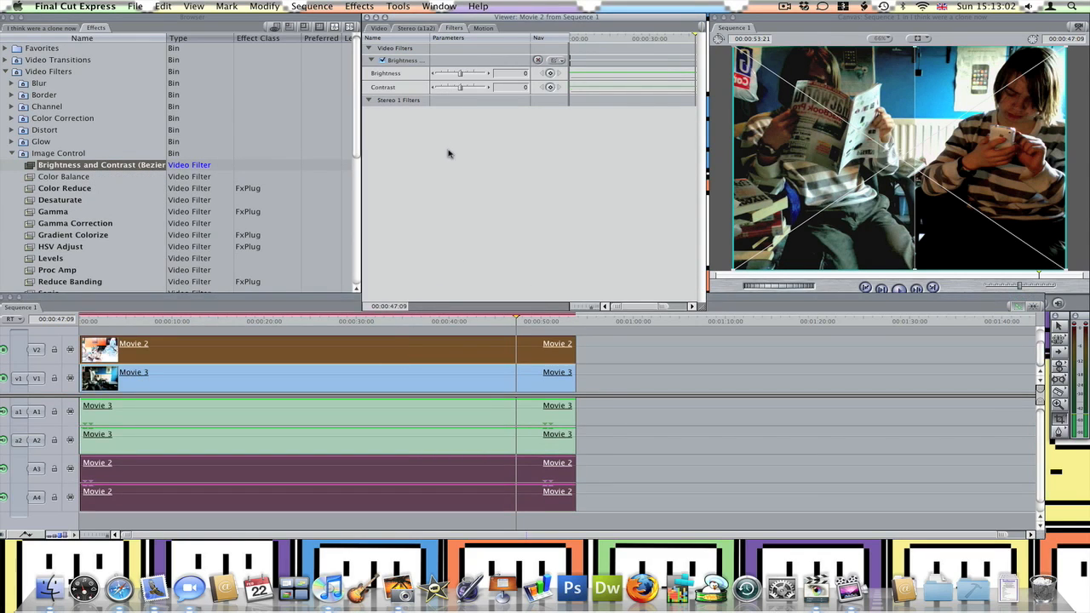
left_click_drag(461, 74, 459, 74)
left_click_drag(459, 88, 462, 88)
left_click(775, 340)
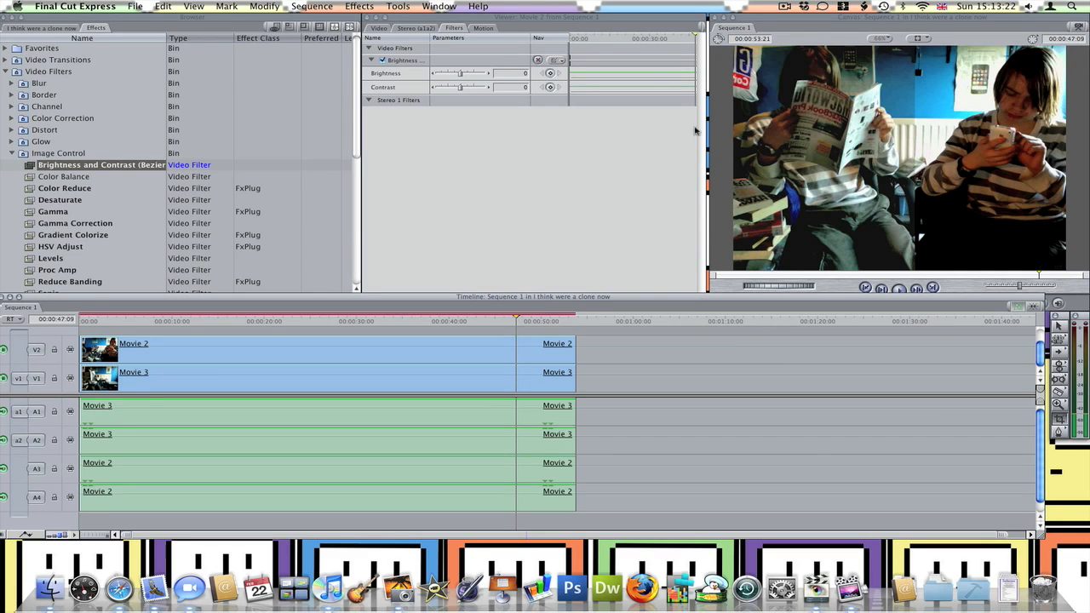
left_click(668, 146)
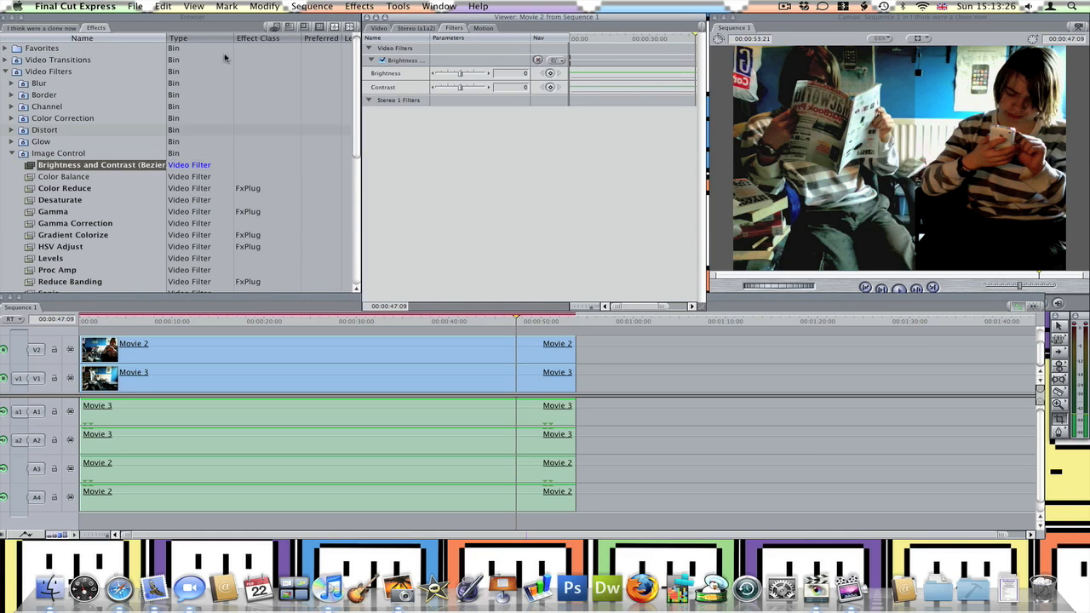
left_click(134, 9)
mouse_move(219, 178)
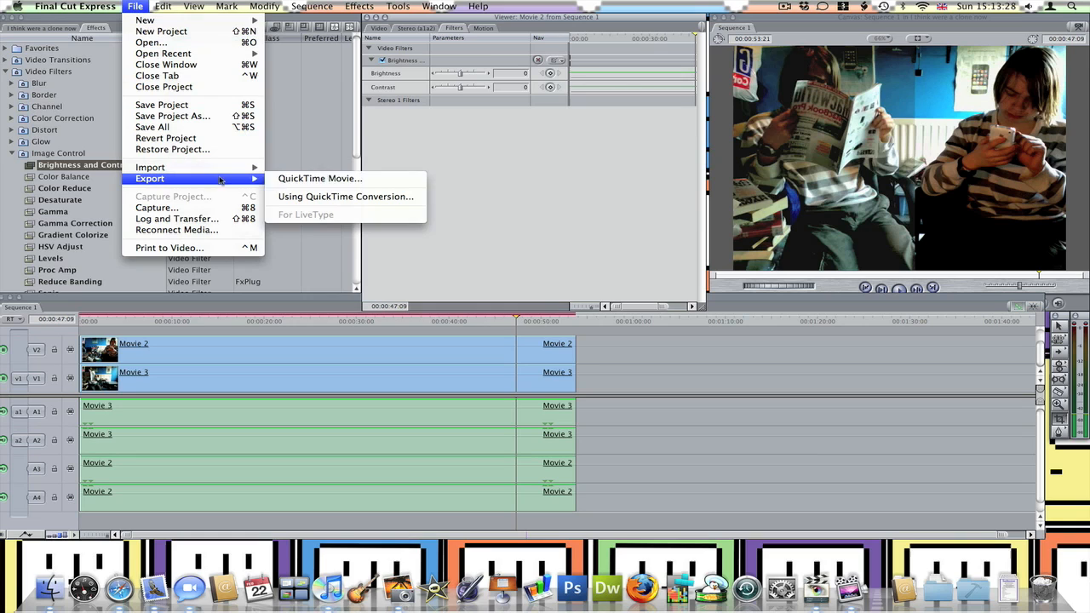
left_click(438, 185)
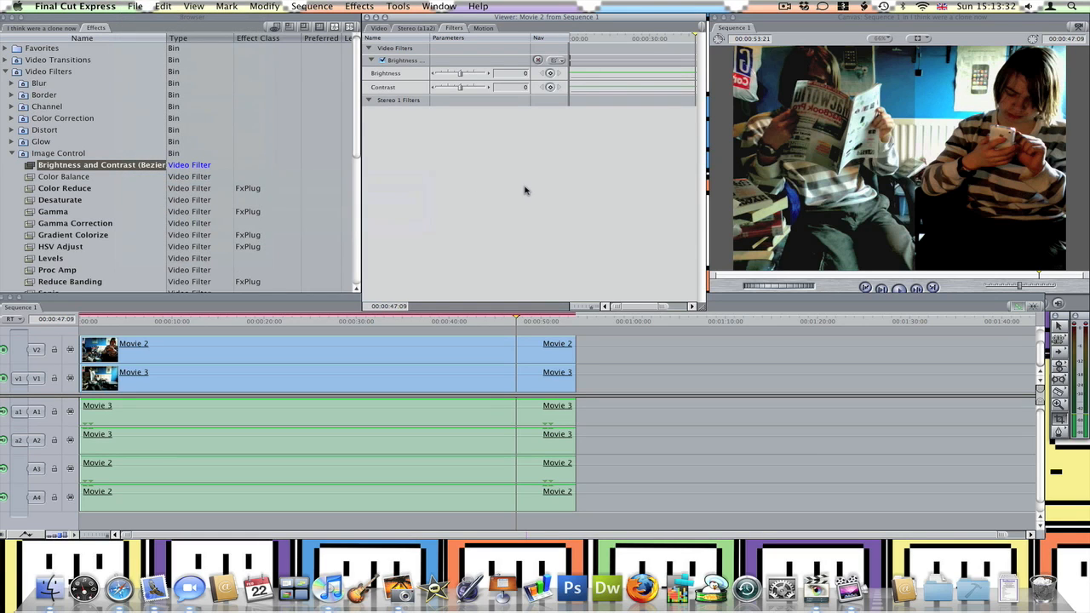